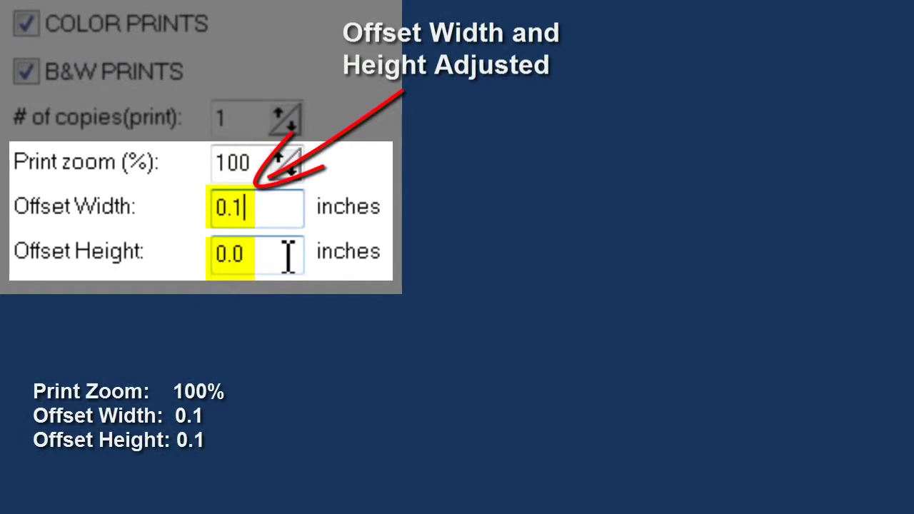
Step: Set the print Offset Height to 0.1 inches
{"action": "left_click", "coordinate": [288, 255]}
{"action": "key", "text": "BackSpace"}
{"action": "key", "text": "BackSpace"}
{"action": "type", "text": ".1"}
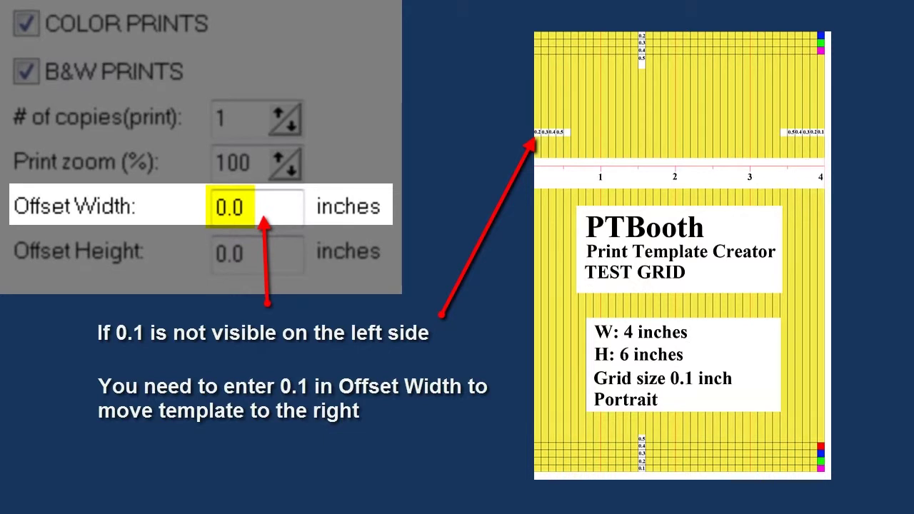
Step: Set the Offset Width to 0.1 inches and the Offset Height to 0.1 inches to shift the template right and down
{"action": "left_click", "coordinate": [265, 207]}
{"action": "key", "text": "BackSpace"}
{"action": "type", "text": "1"}
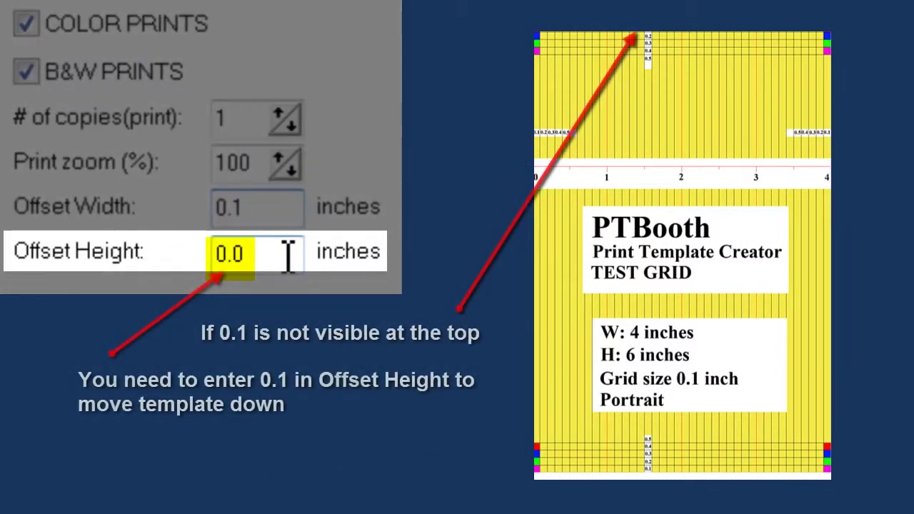
{"action": "left_click", "coordinate": [288, 255]}
{"action": "key", "text": "BackSpace"}
{"action": "key", "text": "BackSpace"}
{"action": "type", "text": ".1"}
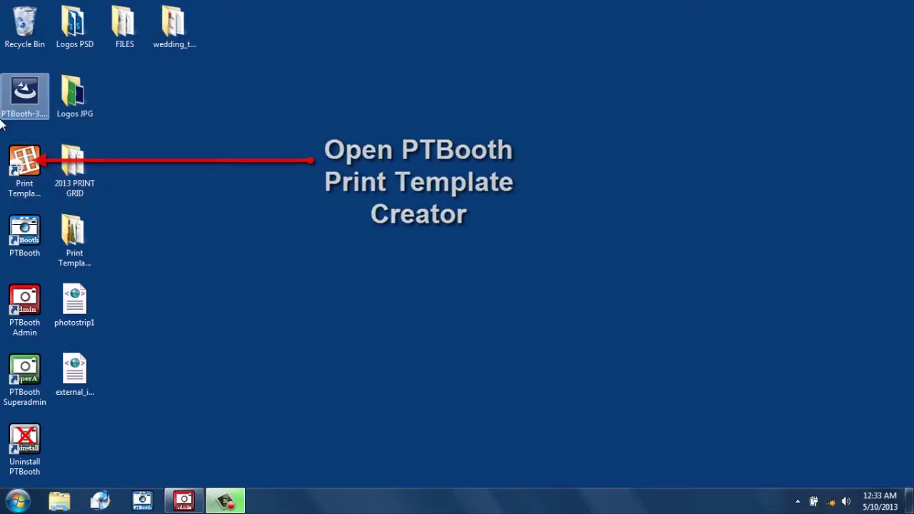
Step: Switch to Print Template Creator and open the "test grid portrait" template from the 2013 PRINT GRID folder
{"action": "double_click", "coordinate": [36, 175]}
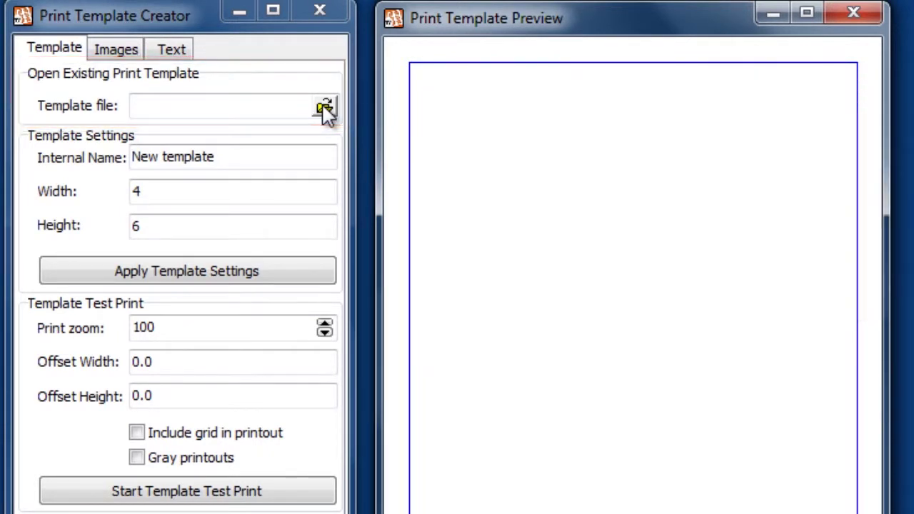
{"action": "left_click", "coordinate": [324, 109]}
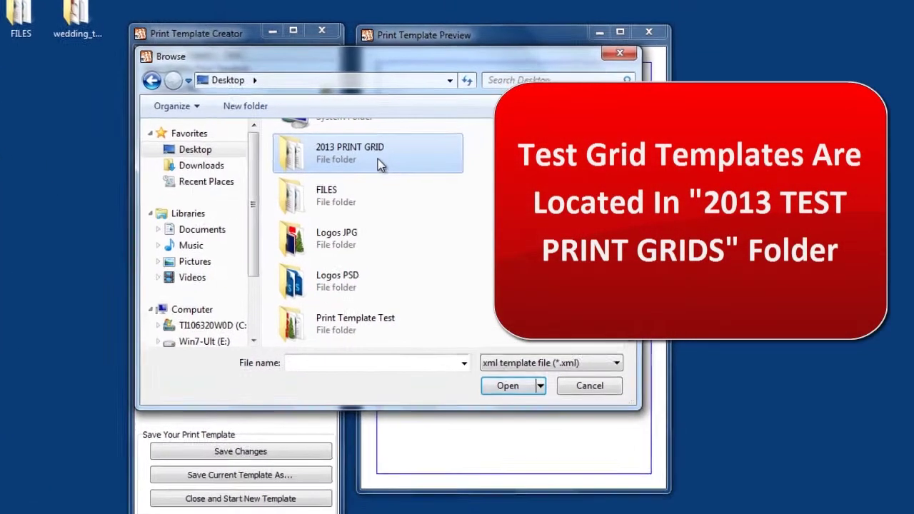
{"action": "double_click", "coordinate": [378, 159]}
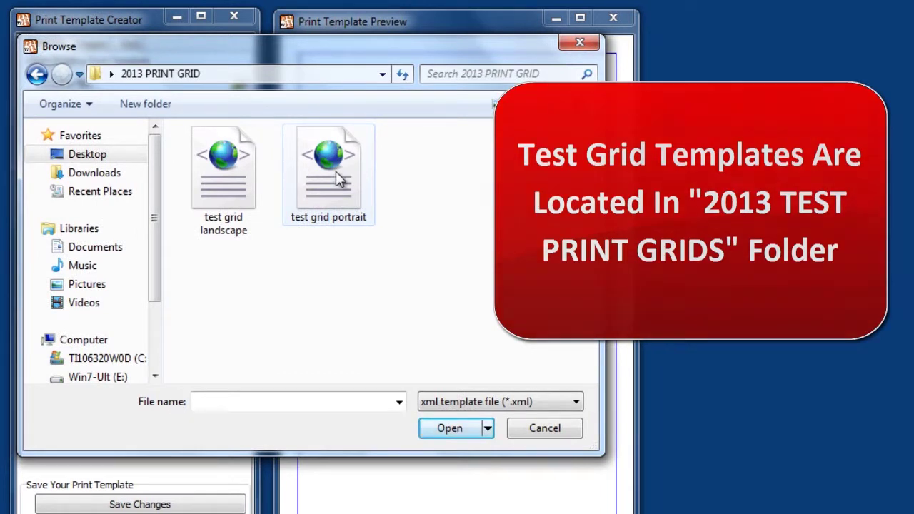
{"action": "double_click", "coordinate": [330, 171]}
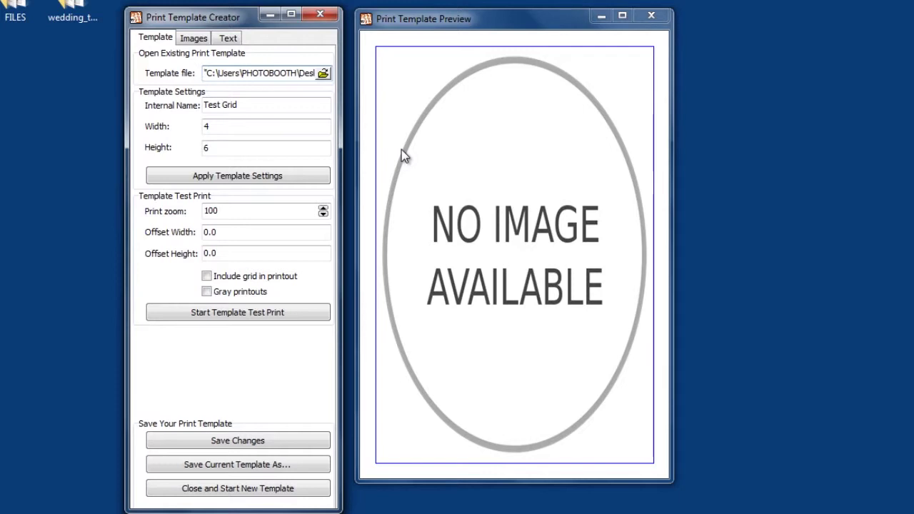
Step: Assign 2013-print-grid-portrait as the external image file of the "portrait grid" image and save its attributes
{"action": "left_click", "coordinate": [193, 39]}
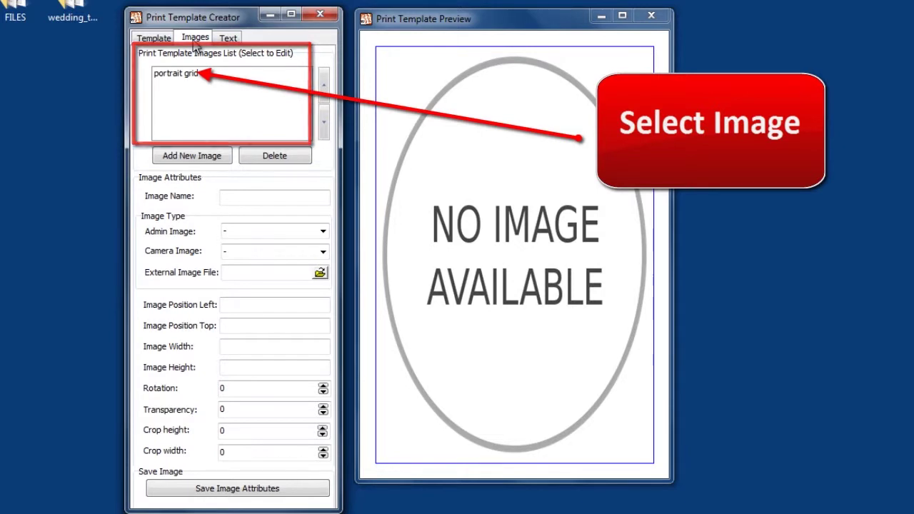
{"action": "left_click", "coordinate": [190, 79]}
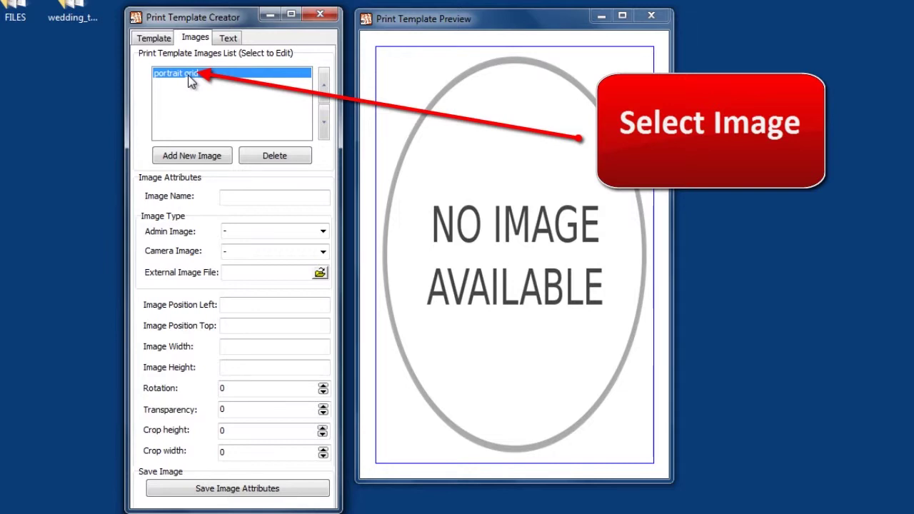
{"action": "left_click", "coordinate": [190, 79]}
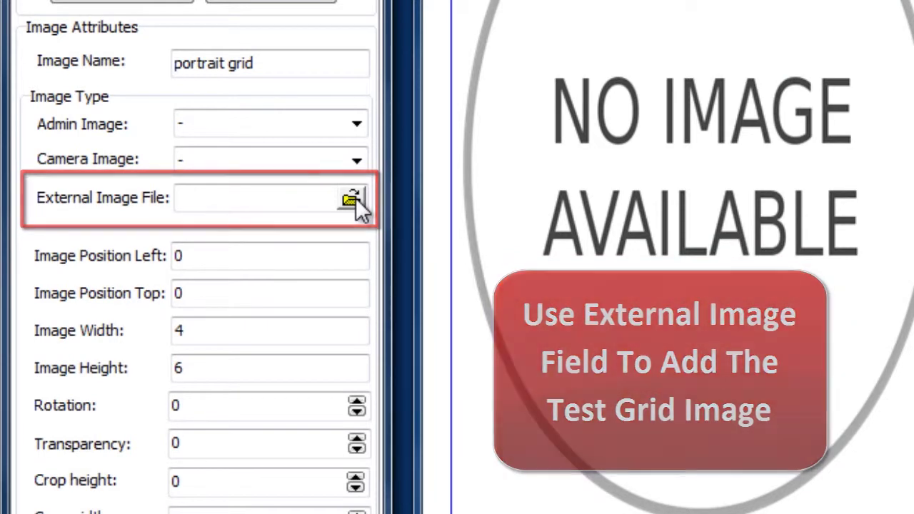
{"action": "left_click", "coordinate": [355, 197]}
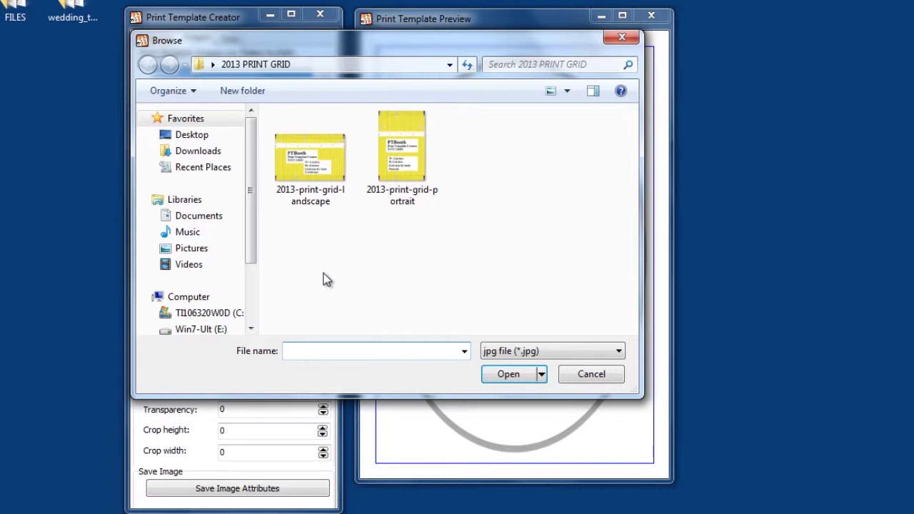
{"action": "double_click", "coordinate": [402, 150]}
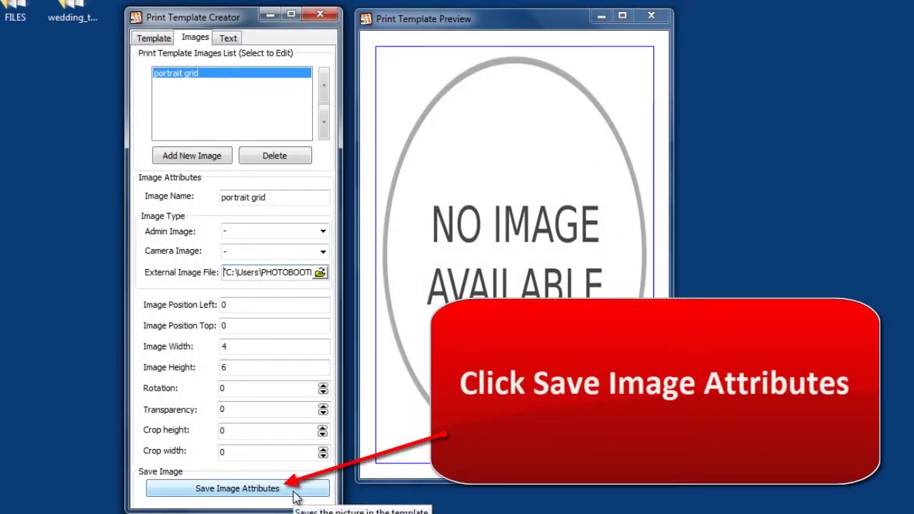
{"action": "left_click", "coordinate": [237, 488]}
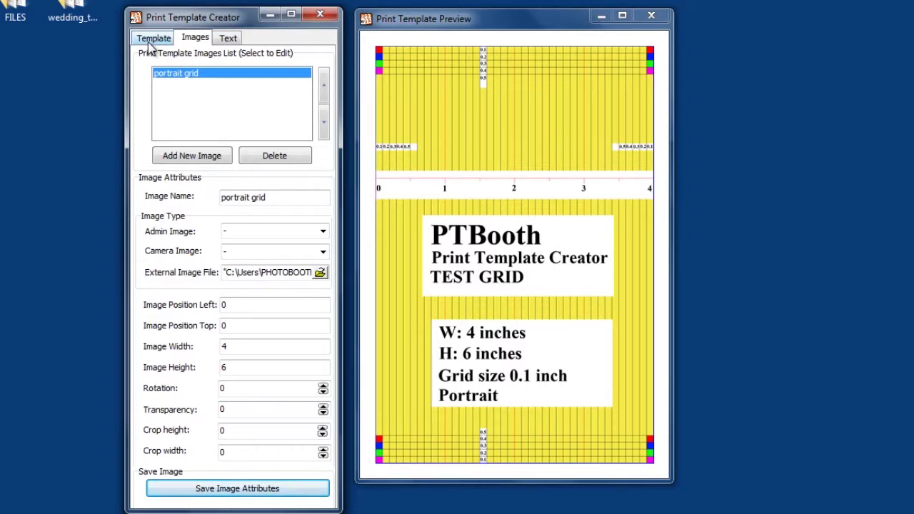
Step: Run a template test print on the Sony UP-DR200 with the paper size set to 4x6 inch / 10x15 cm
{"action": "left_click", "coordinate": [152, 38]}
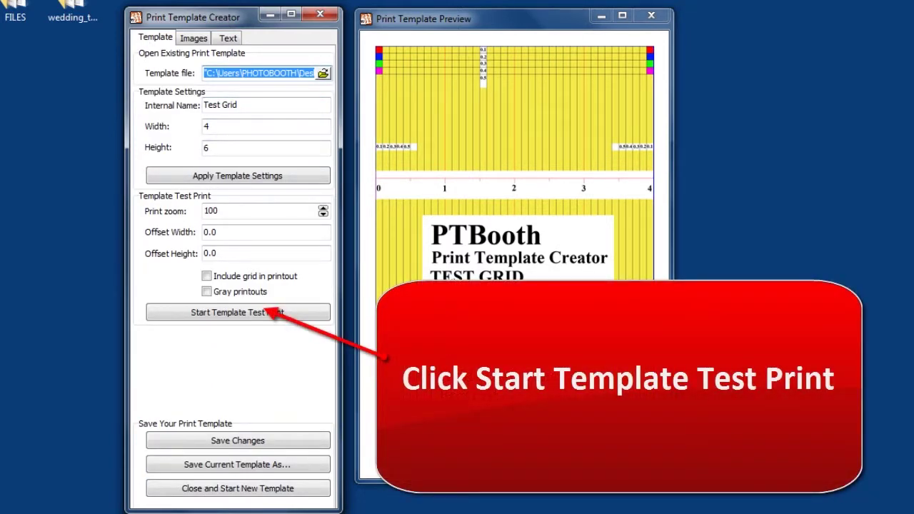
{"action": "left_click", "coordinate": [307, 313]}
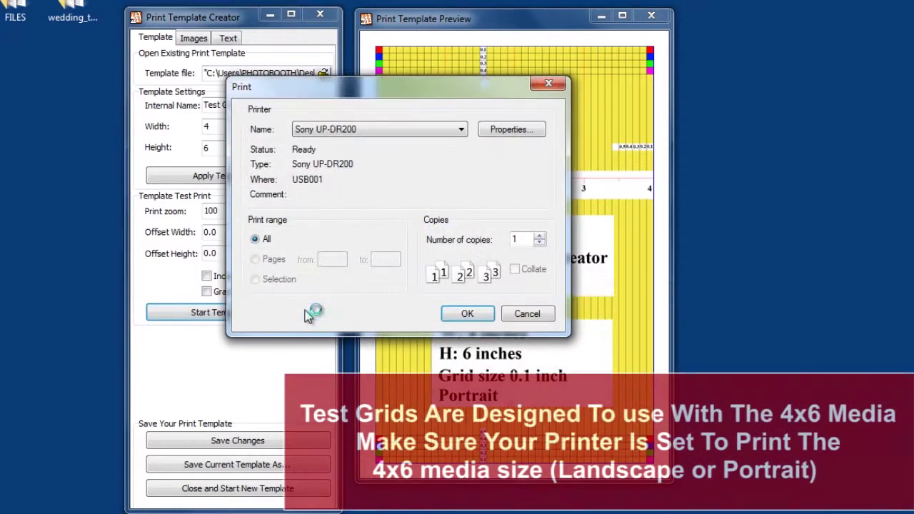
{"action": "left_click", "coordinate": [502, 133]}
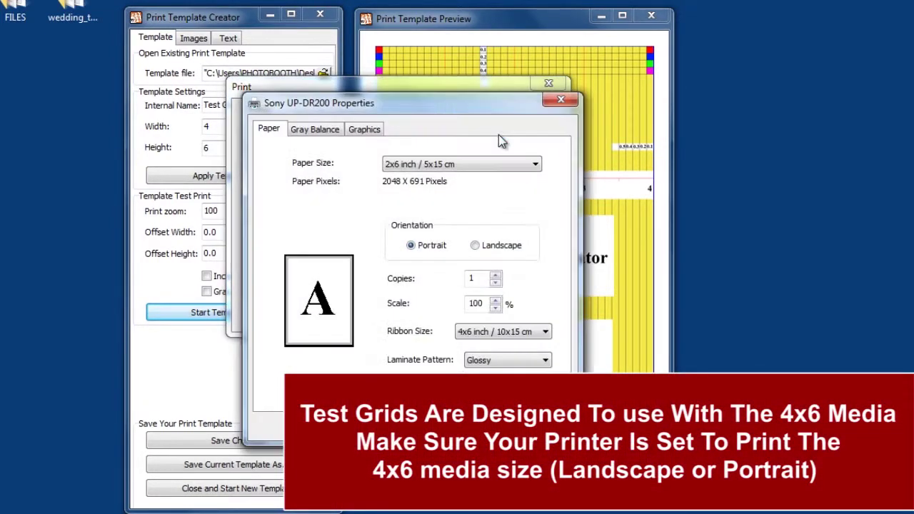
{"action": "left_click", "coordinate": [534, 165]}
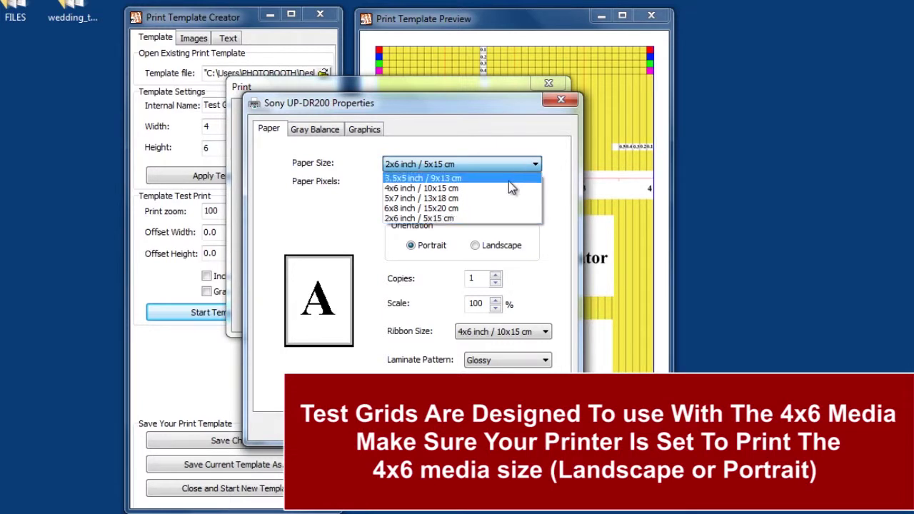
{"action": "left_click", "coordinate": [508, 189]}
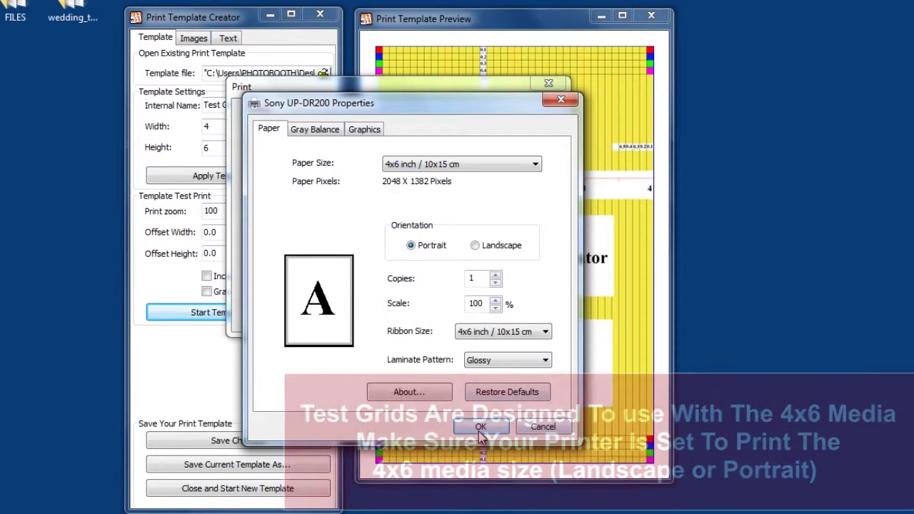
{"action": "left_click", "coordinate": [479, 431]}
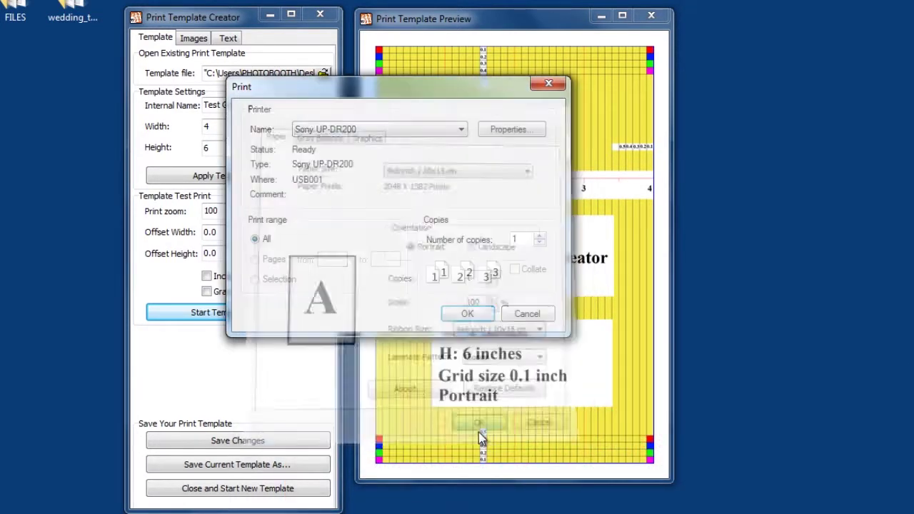
{"action": "left_click", "coordinate": [466, 314]}
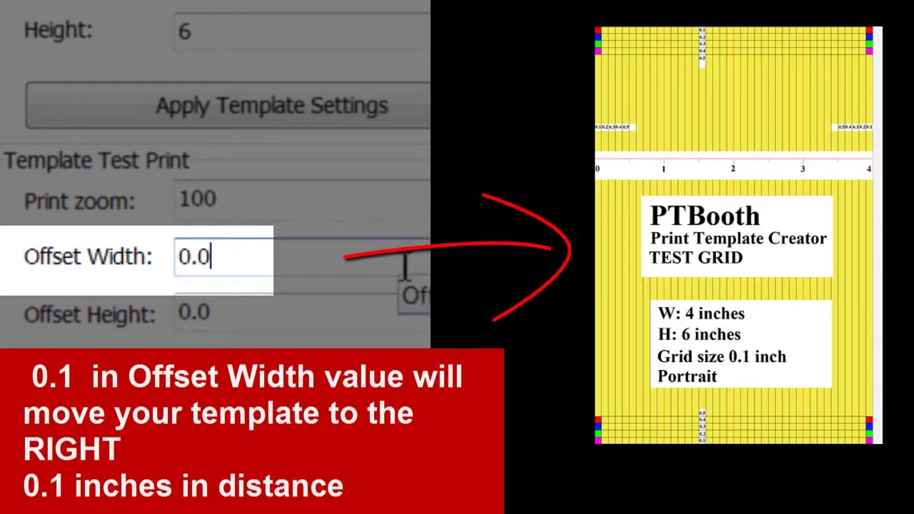
Step: Try a test print Offset Width of 0.1 and an Offset Height of 0.1
{"action": "key", "text": "BackSpace"}
{"action": "type", "text": "1"}
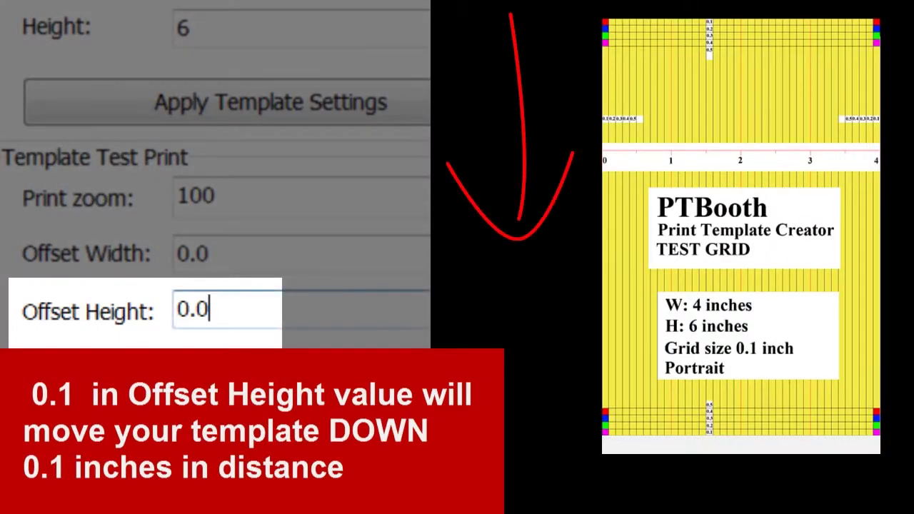
{"action": "key", "text": "BackSpace"}
{"action": "type", "text": "1"}
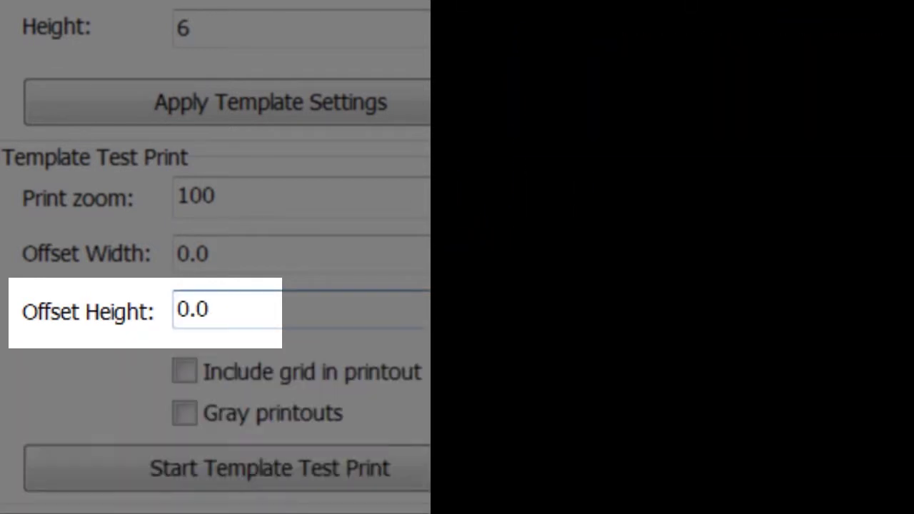
Step: Try an Offset Height of -0.1 to move the template up
{"action": "type", "text": "-"}
{"action": "key", "text": "Right"}
{"action": "key", "text": "Right"}
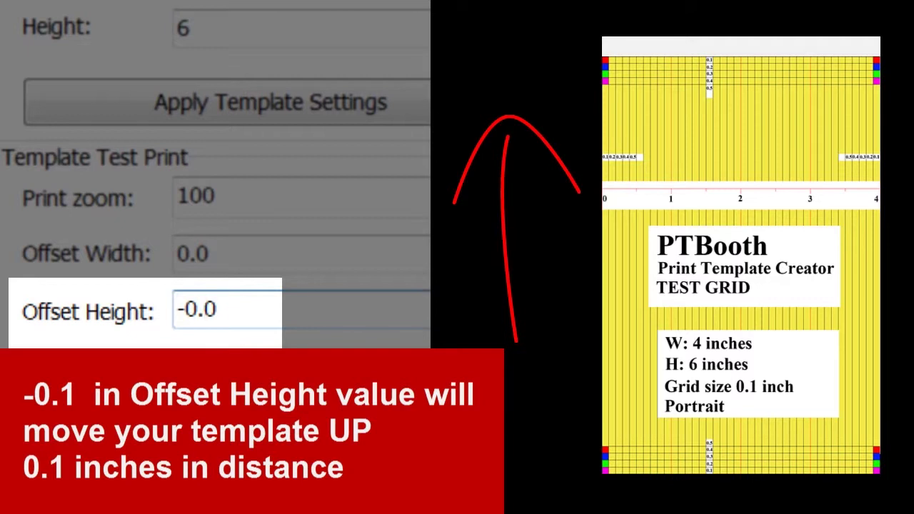
{"action": "key", "text": "Delete"}
{"action": "type", "text": "1"}
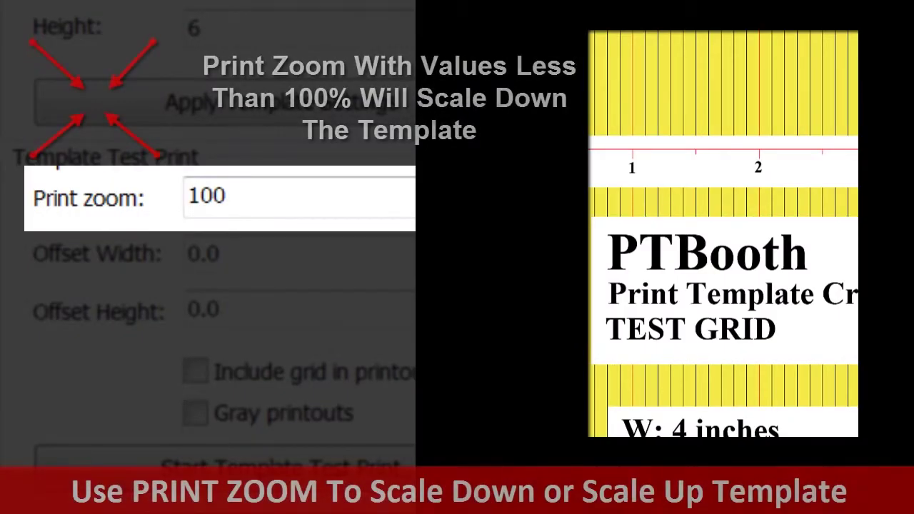
Step: Lower the test print's zoom to 90 to scale down the template
{"action": "key", "text": "Down"}
{"action": "key", "text": "Down"}
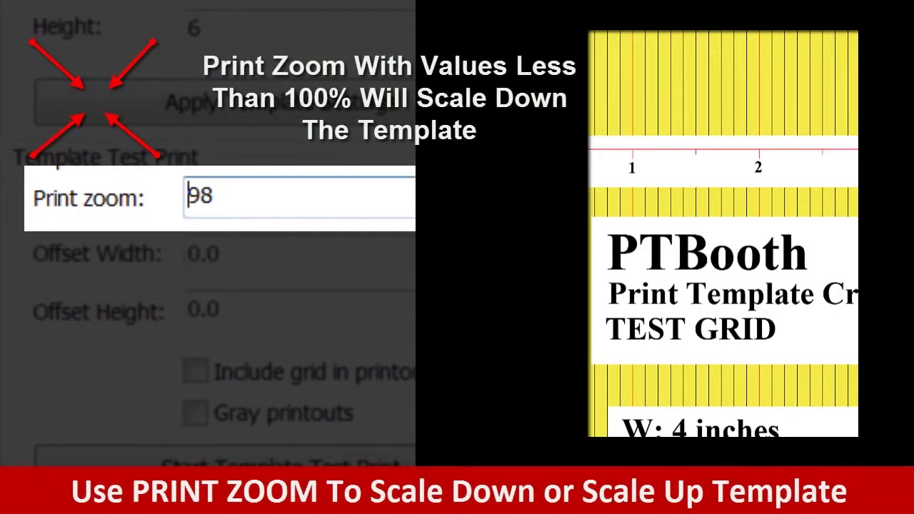
{"action": "key", "text": "Down"}
{"action": "key", "text": "Down"}
{"action": "key", "text": "Down"}
{"action": "key", "text": "Down"}
{"action": "key", "text": "Down"}
{"action": "key", "text": "Down"}
{"action": "key", "text": "Down"}
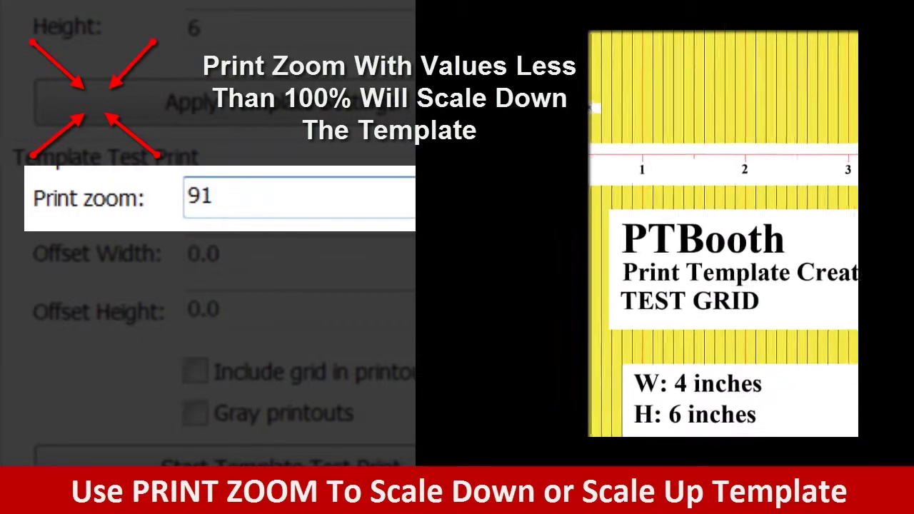
{"action": "key", "text": "Down"}
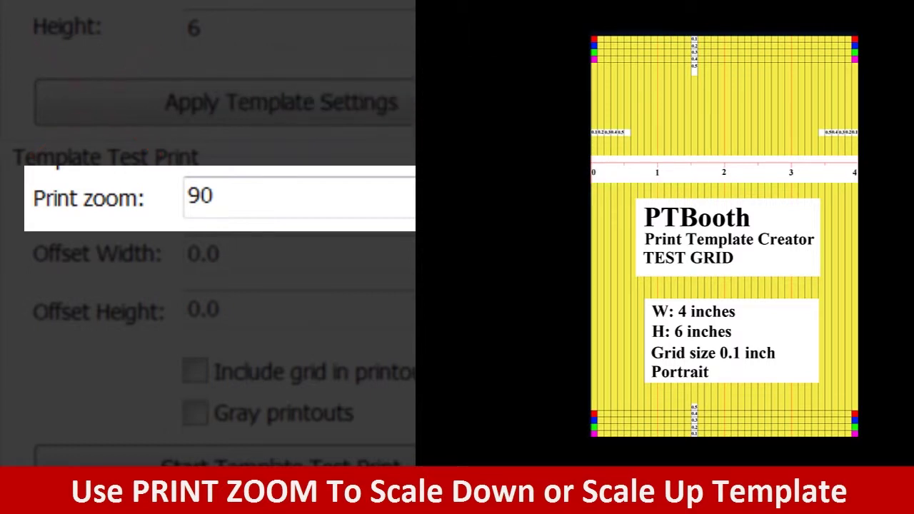
Step: Raise the test print's zoom above 100 to scale up the template
{"action": "key", "text": "Up"}
{"action": "key", "text": "Up"}
{"action": "key", "text": "Up"}
{"action": "key", "text": "Up"}
{"action": "key", "text": "Up"}
{"action": "key", "text": "Up"}
{"action": "key", "text": "Up"}
{"action": "key", "text": "Up"}
{"action": "key", "text": "Up"}
{"action": "key", "text": "Up"}
{"action": "key", "text": "Up"}
{"action": "key", "text": "Up"}
{"action": "key", "text": "Up"}
{"action": "key", "text": "Up"}
{"action": "key", "text": "Up"}
{"action": "key", "text": "Up"}
{"action": "key", "text": "Up"}
{"action": "key", "text": "Up"}
{"action": "key", "text": "Up"}
{"action": "key", "text": "Up"}
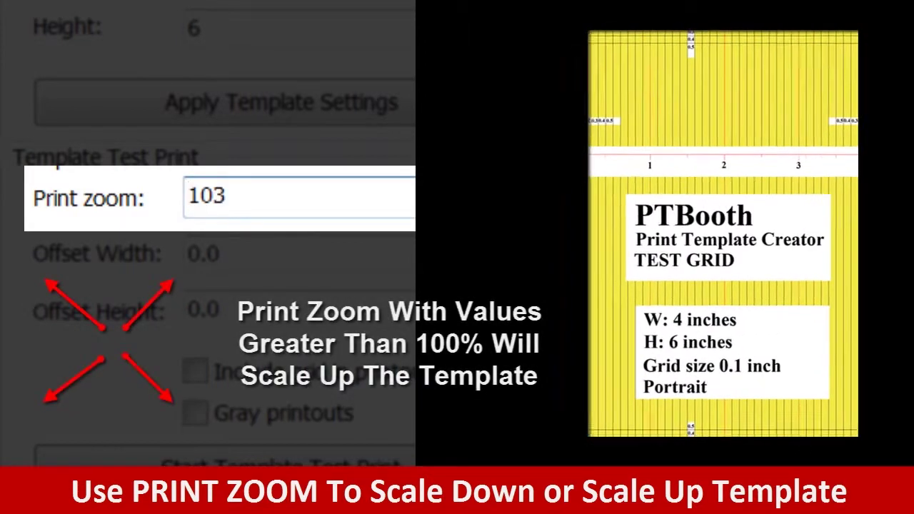
{"action": "key", "text": "Up"}
{"action": "key", "text": "Up"}
{"action": "key", "text": "Up"}
{"action": "key", "text": "Up"}
{"action": "key", "text": "Up"}
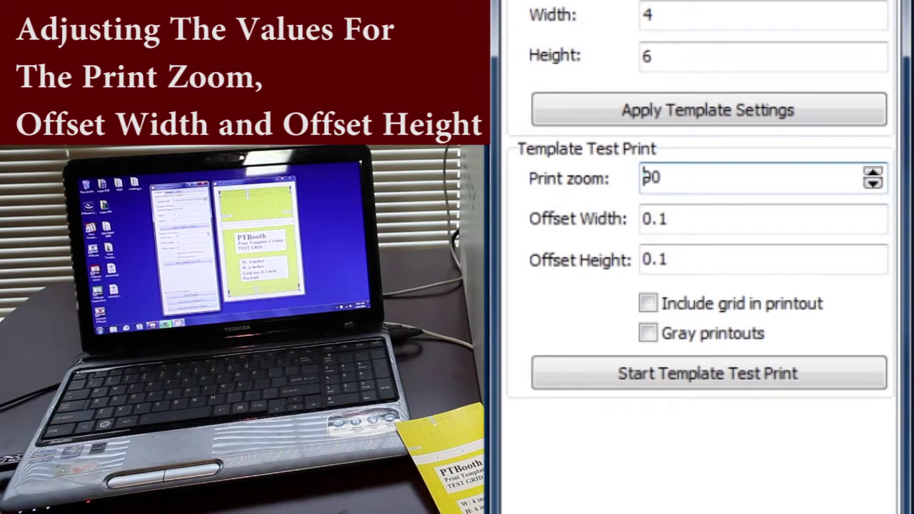
Step: Run another template test print on the Sony printer using the current zoom and offset values
{"action": "left_click", "coordinate": [645, 371]}
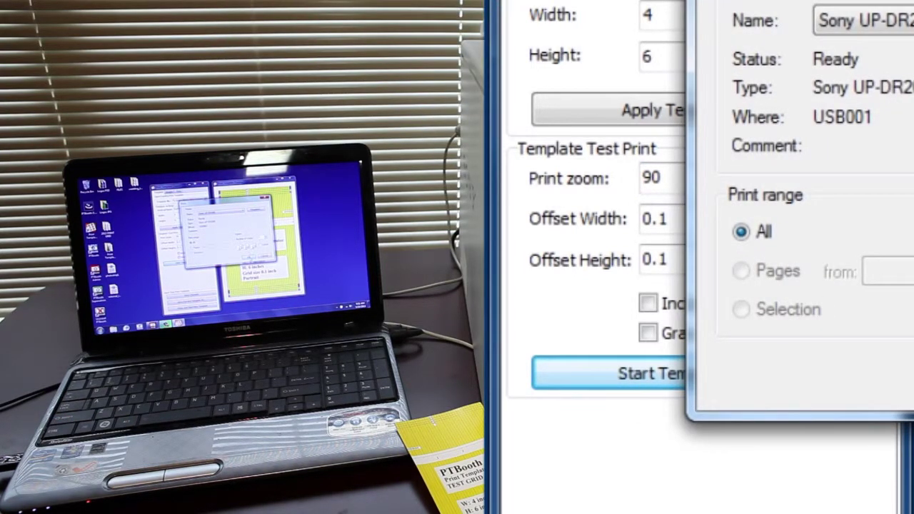
{"action": "key", "text": "Return"}
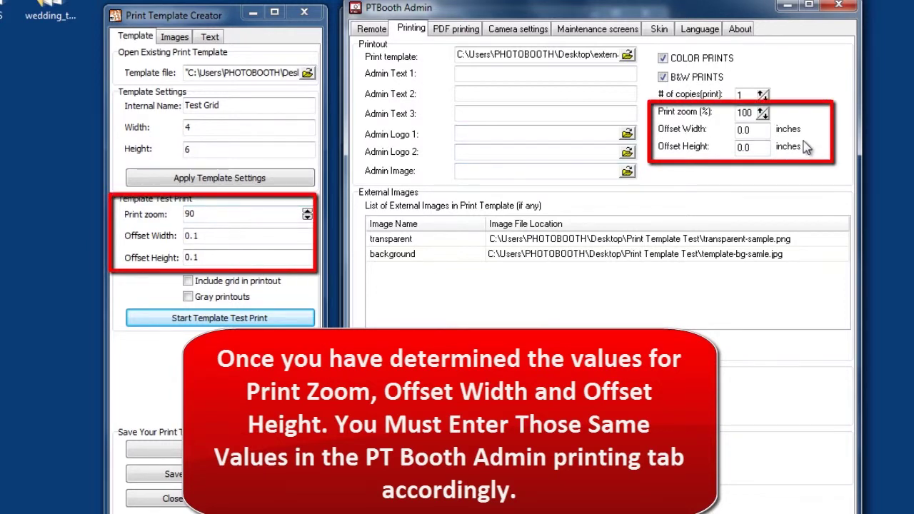
Step: Lower the print zoom in PTBooth Admin's printing settings to match the test print's value of 90
{"action": "left_click", "coordinate": [764, 115]}
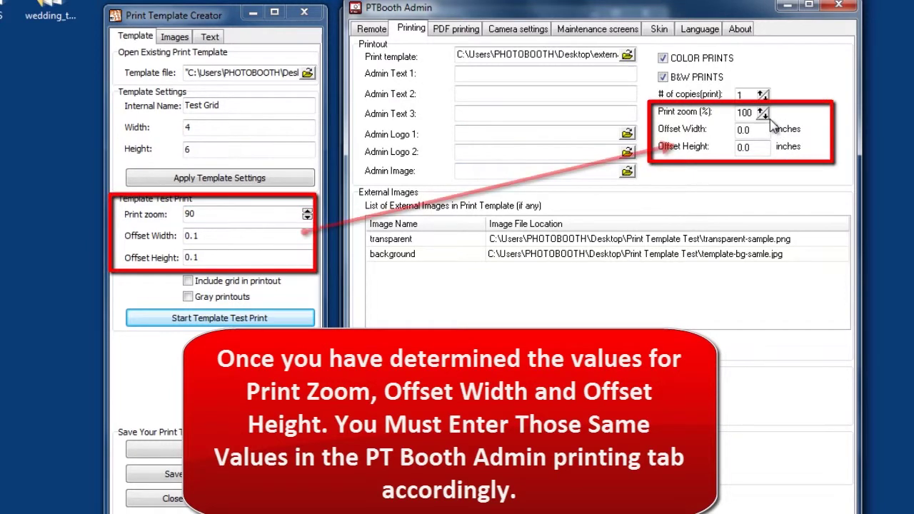
{"action": "left_click", "coordinate": [765, 117]}
{"action": "left_click", "coordinate": [765, 117]}
{"action": "left_click", "coordinate": [765, 118]}
{"action": "left_click", "coordinate": [765, 117]}
{"action": "left_click", "coordinate": [765, 118]}
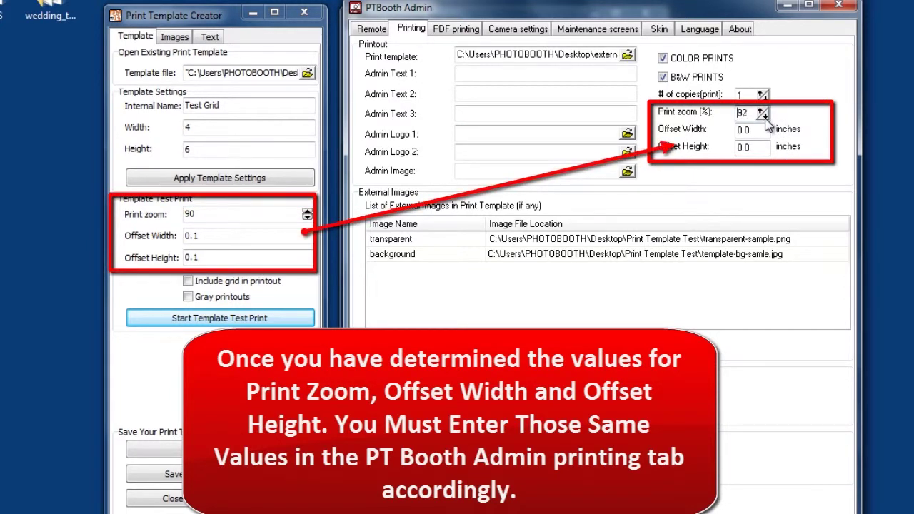
Step: Match PTBooth Admin's Offset Width and Offset Height to the test print's values of 0.1 inches each
{"action": "left_click", "coordinate": [755, 132]}
{"action": "type", "text": "1"}
{"action": "left_click", "coordinate": [754, 147]}
{"action": "key", "text": "BackSpace"}
{"action": "type", "text": "100"}
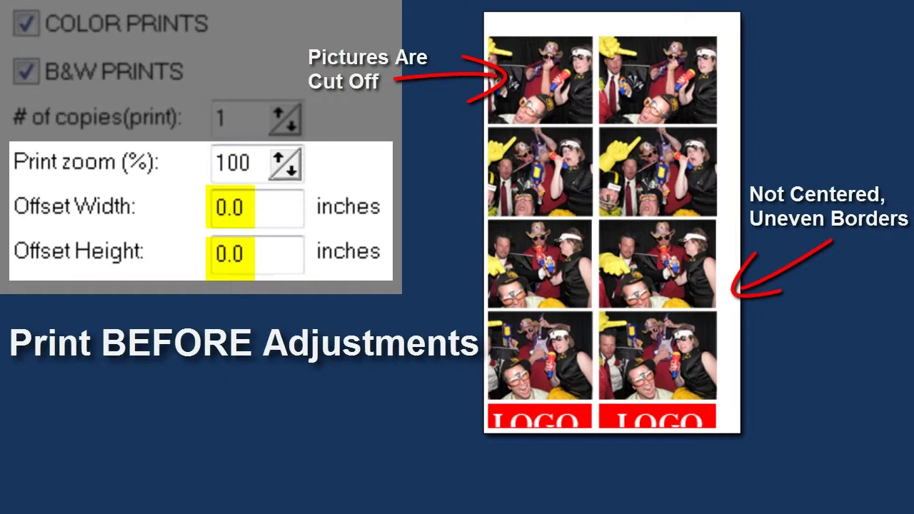
Step: Set both the Offset Width and the Offset Height to 0.1 inches, keeping the print zoom at 100%
{"action": "left_click", "coordinate": [268, 221]}
{"action": "key", "text": "BackSpace"}
{"action": "type", "text": "1"}
{"action": "left_click", "coordinate": [287, 255]}
{"action": "key", "text": "BackSpace"}
{"action": "type", "text": "1"}
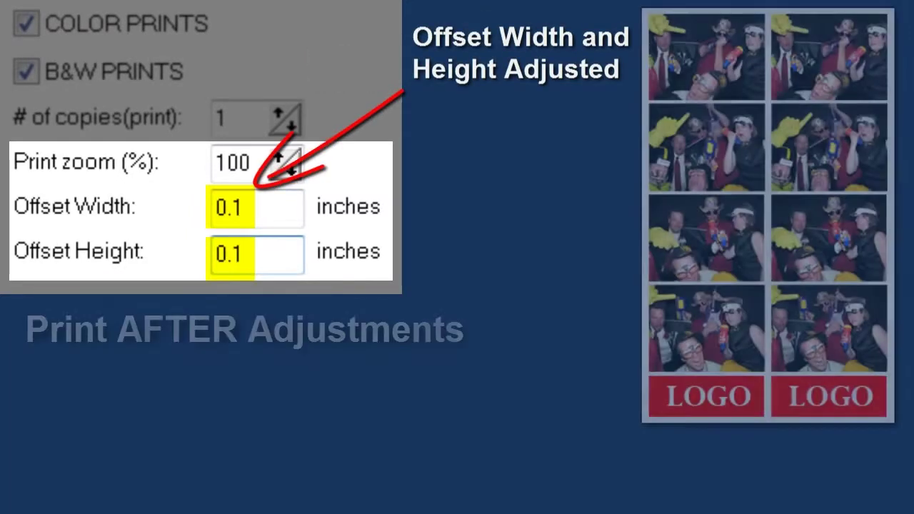